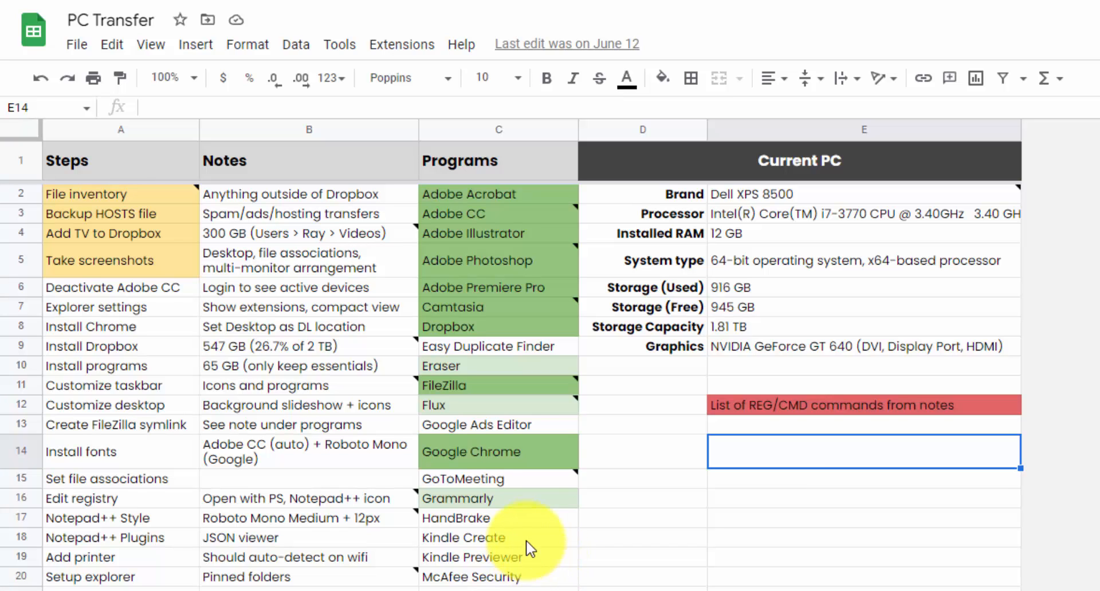
pyautogui.scroll(-1, 522, 575)
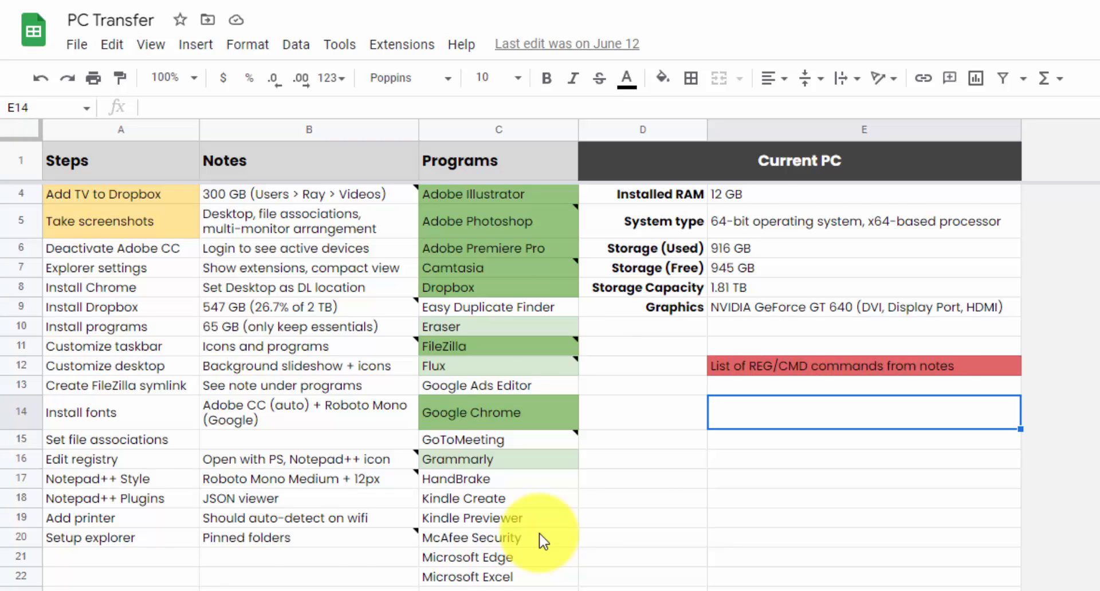
pyautogui.scroll(1, 542, 539)
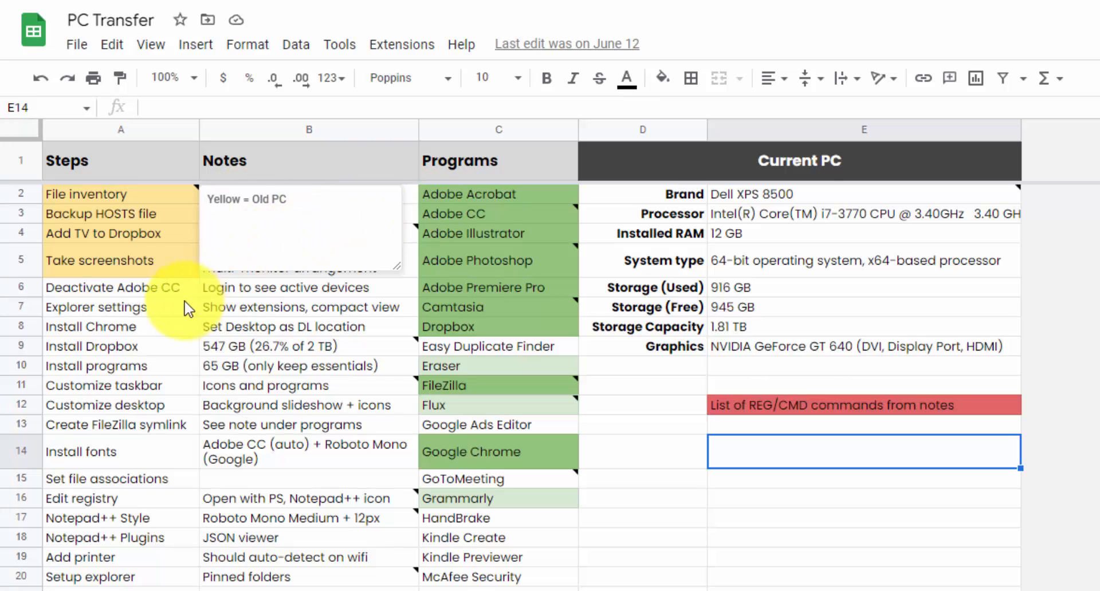
pyautogui.click(182, 287)
pyautogui.click(145, 288)
pyautogui.moveTo(309, 233)
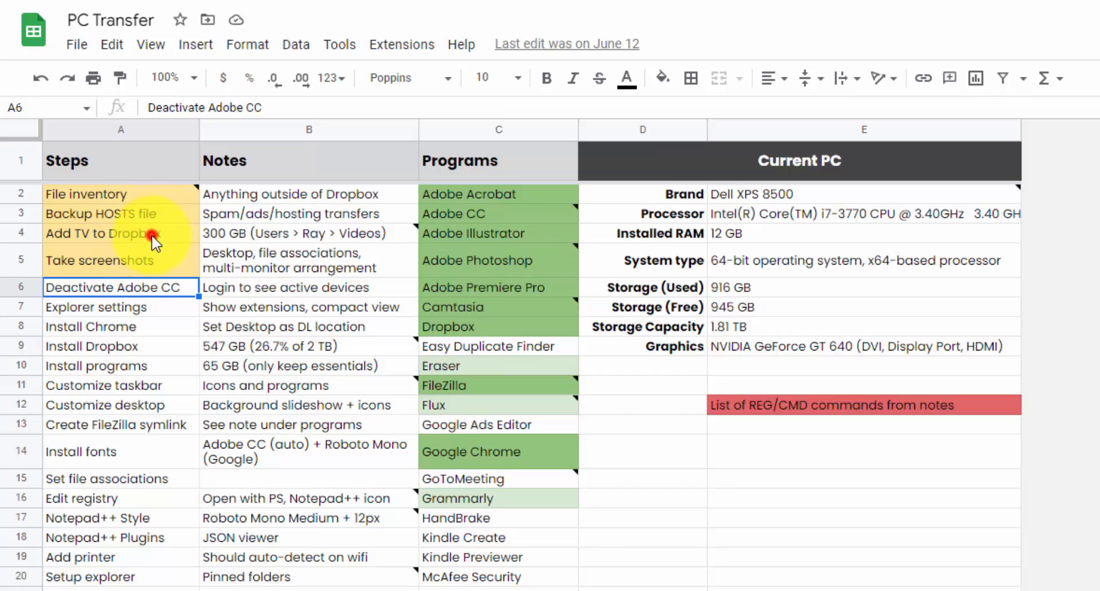
pyautogui.click(153, 235)
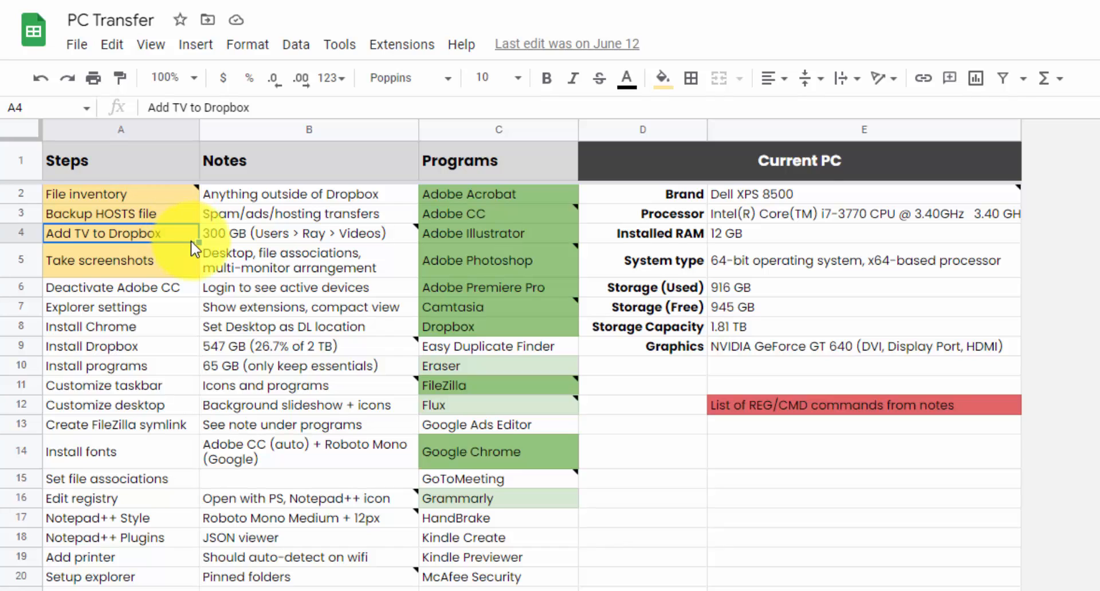
pyautogui.click(217, 235)
pyautogui.click(221, 347)
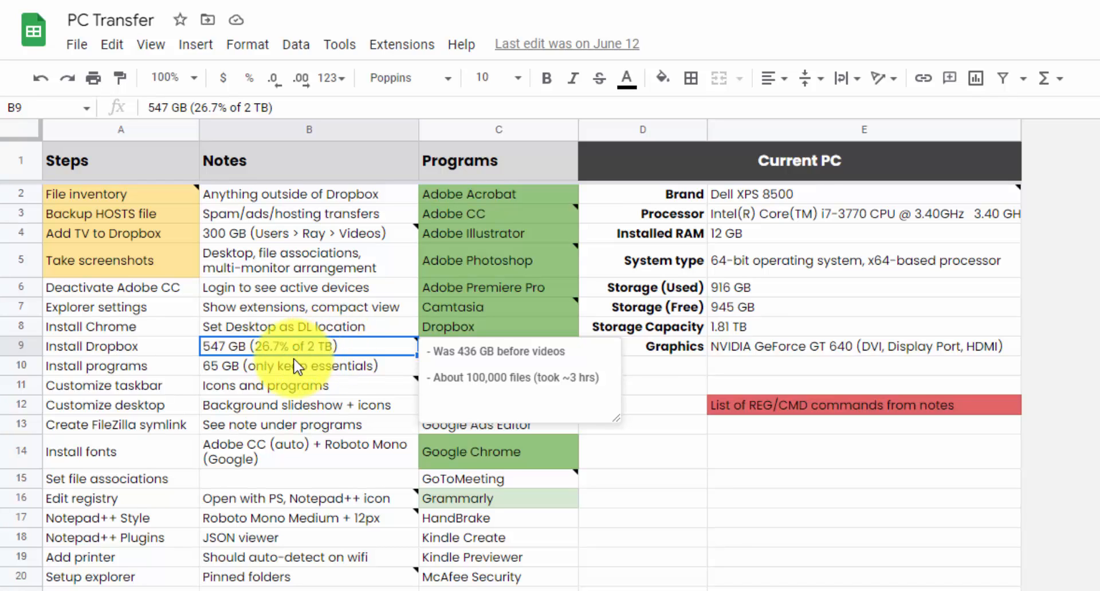
pyautogui.click(251, 372)
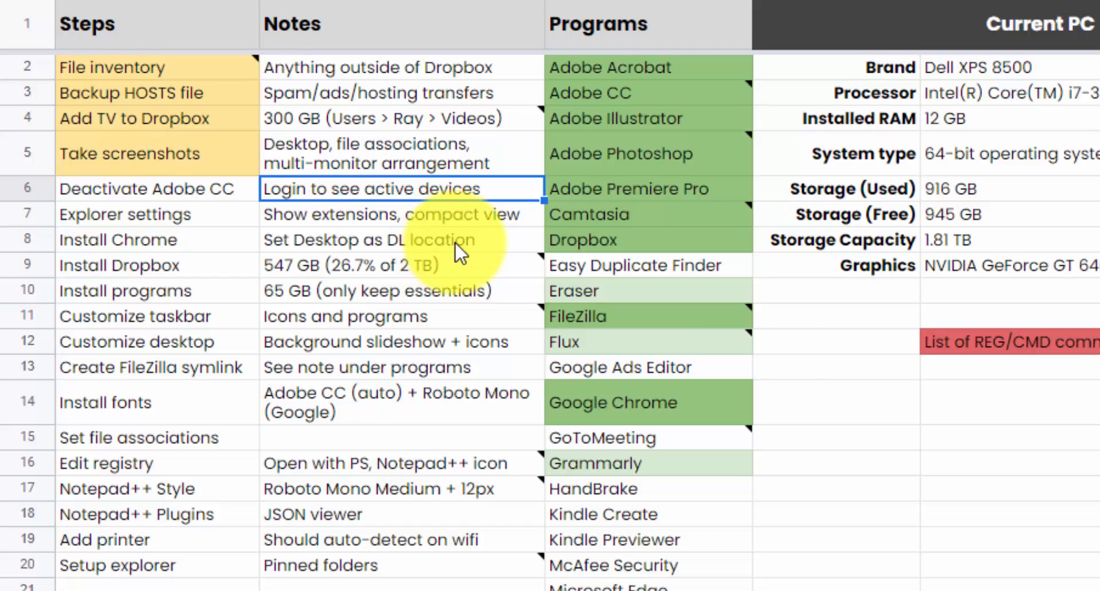
pyautogui.moveTo(310, 385)
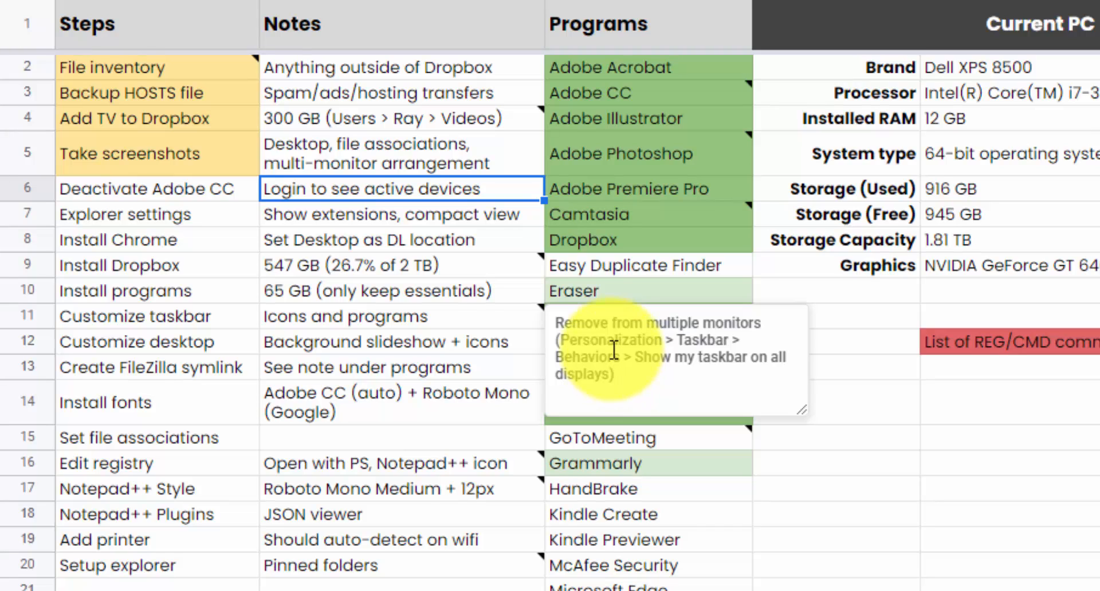
pyautogui.click(834, 489)
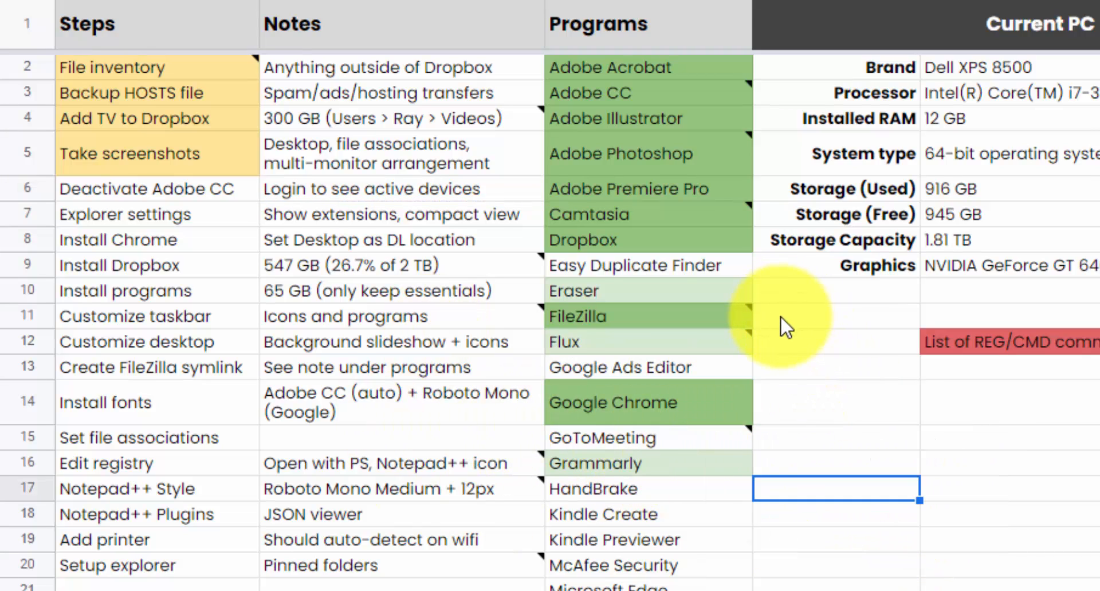
pyautogui.moveTo(649, 317)
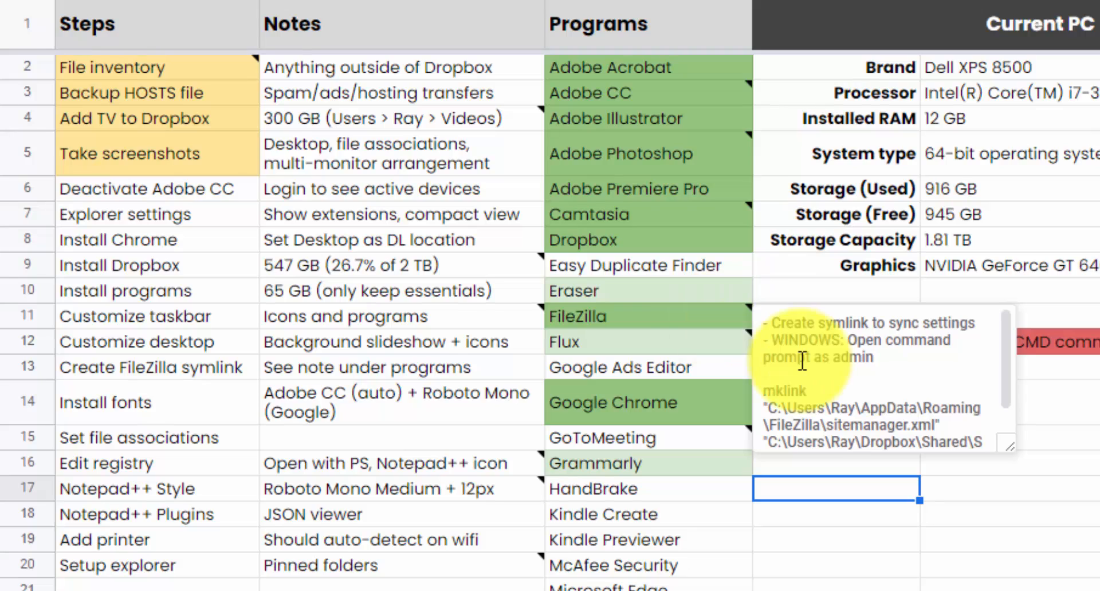
pyautogui.click(439, 342)
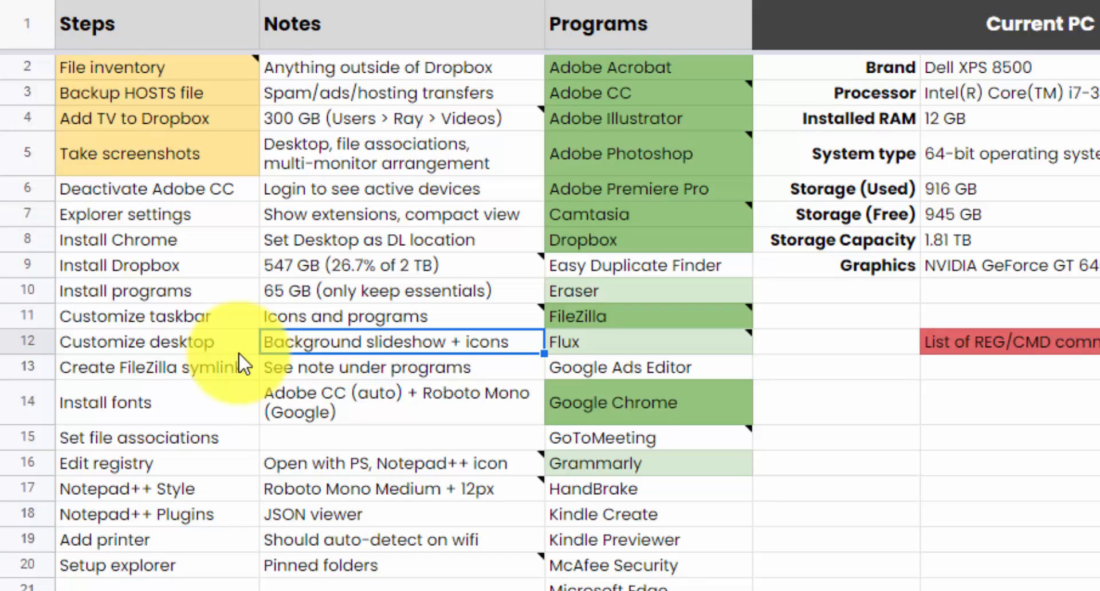
pyautogui.moveTo(401, 464)
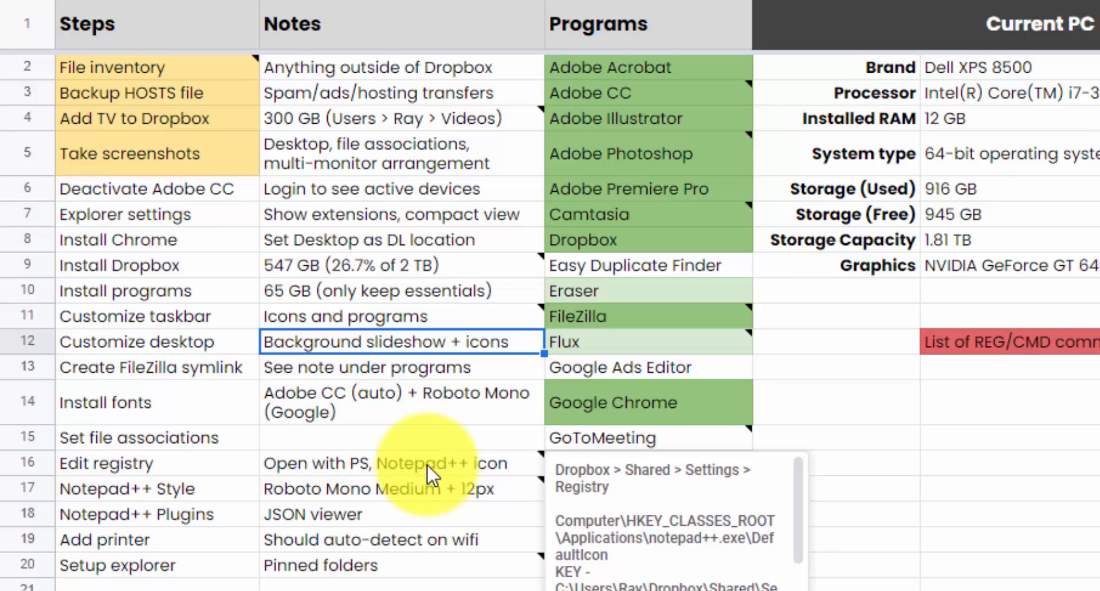
pyautogui.click(358, 463)
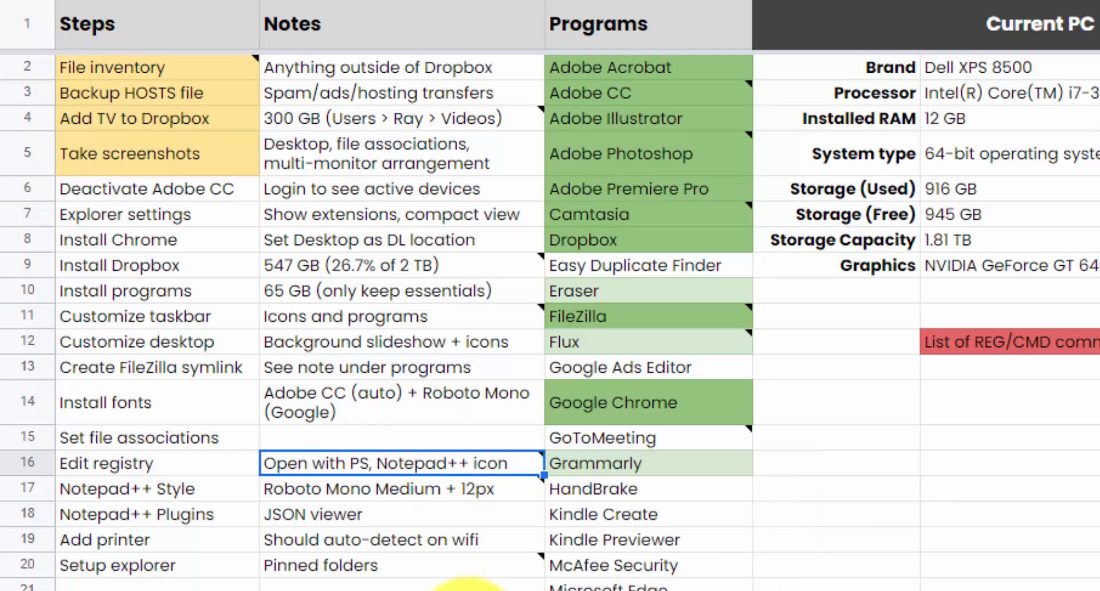
pyautogui.scroll(-5, 464, 567)
pyautogui.scroll(-5, 387, 567)
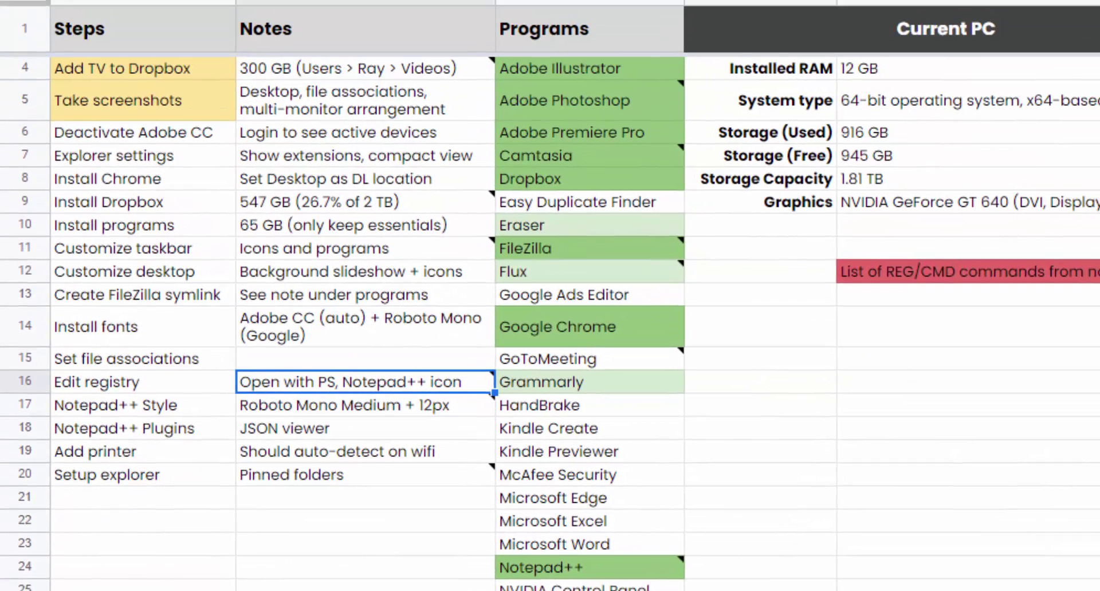
# Switch to the sheet holding the new Dell XPS 8940 specs (i7-11700, 32 GB RAM).
pyautogui.click(185, 567)
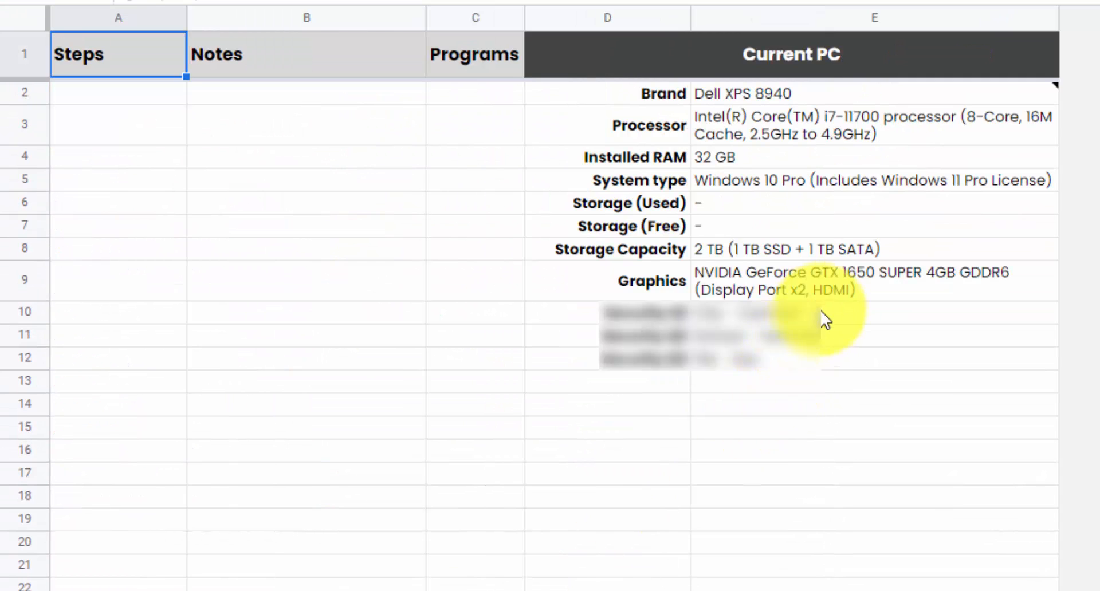